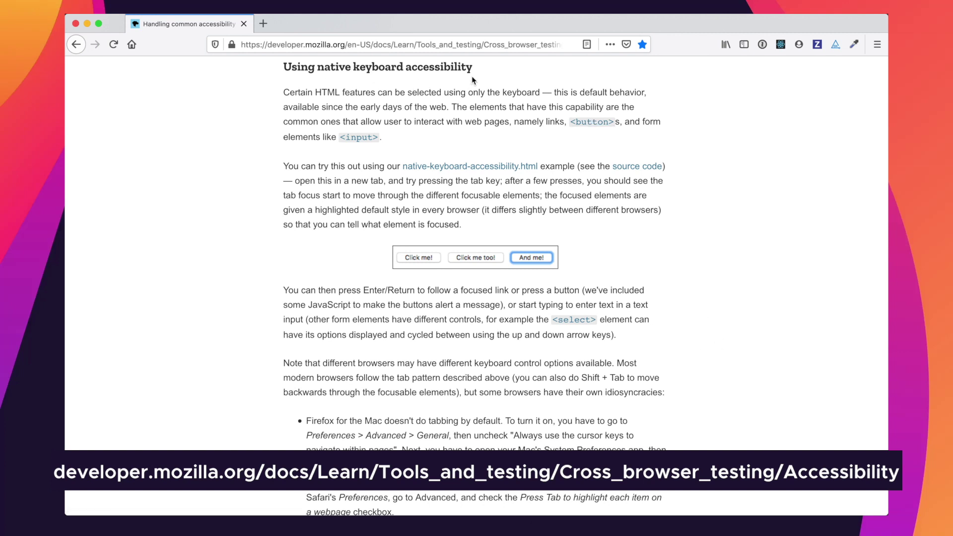
Scroll the MDN article to the Firefox-for-Mac tabbing bullet and open the Firefox application menu.
scroll(648, 277, down, 4)
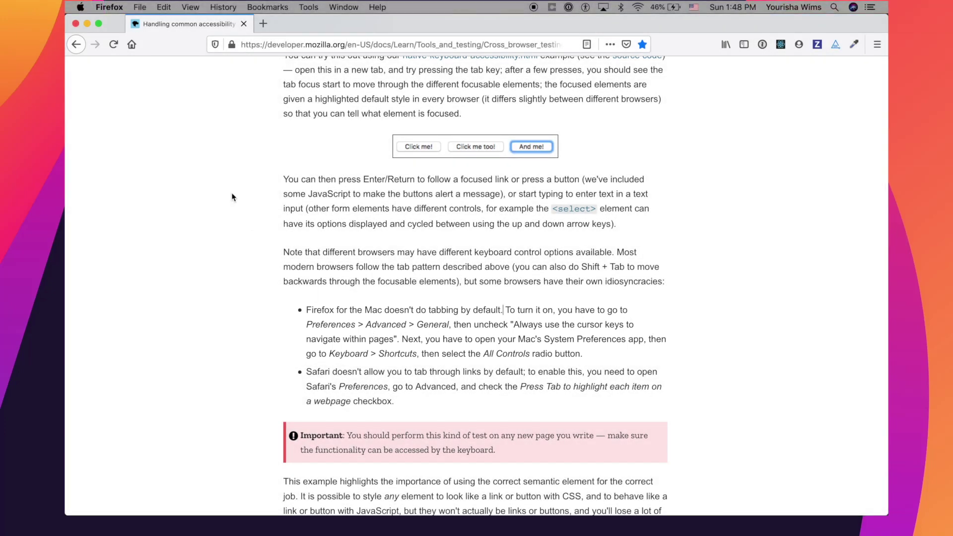
click(117, 7)
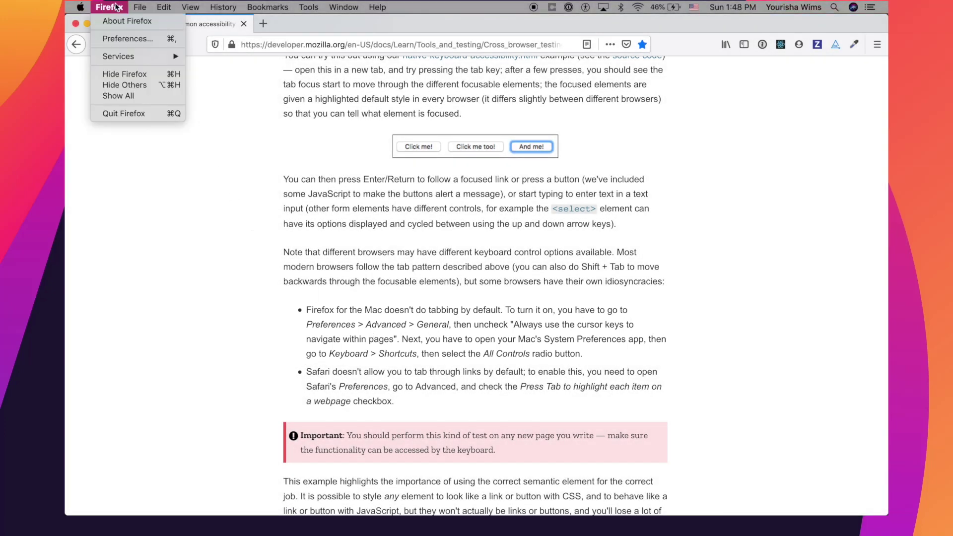
In Preferences under Browsing, uncheck 'Always use the cursor keys to navigate within pages'.
click(118, 40)
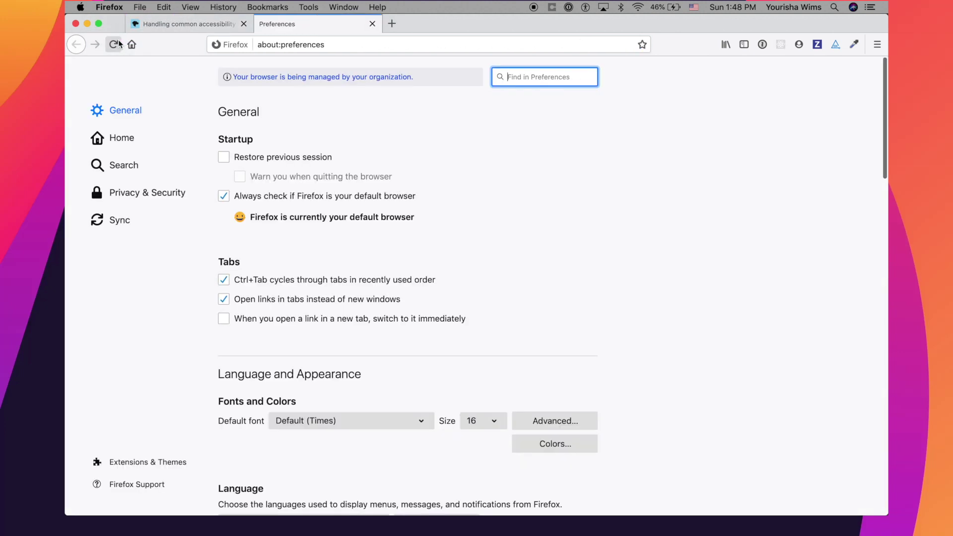
scroll(615, 321, down, 8)
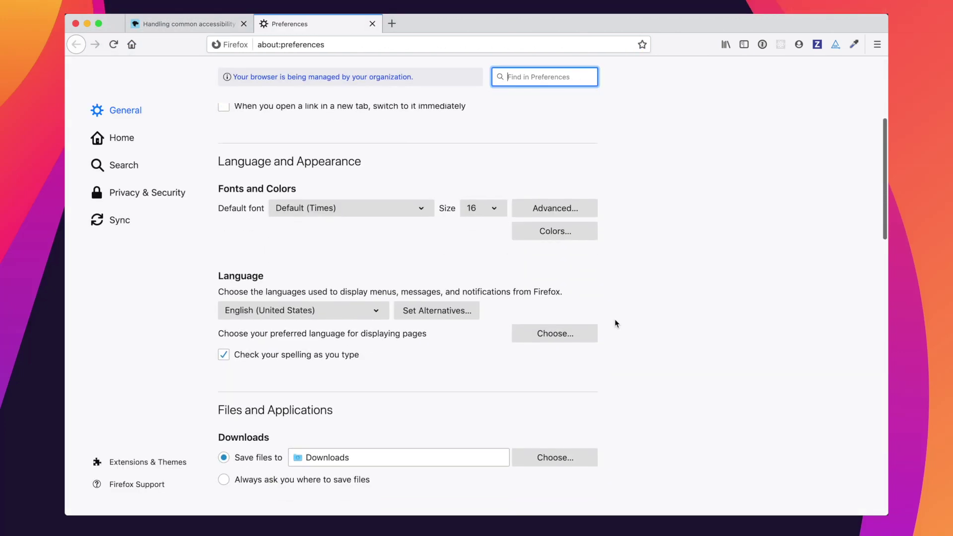
scroll(614, 319, down, 15)
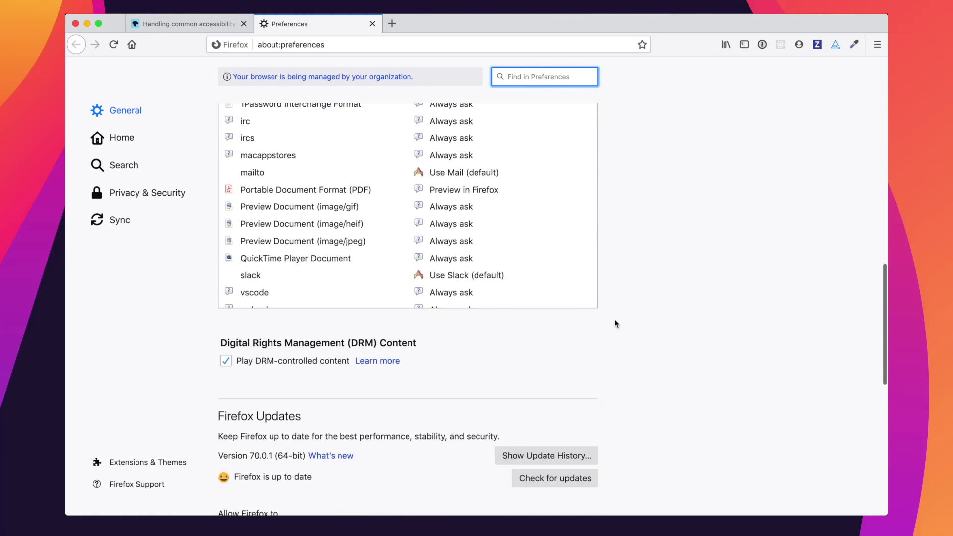
scroll(614, 323, down, 6)
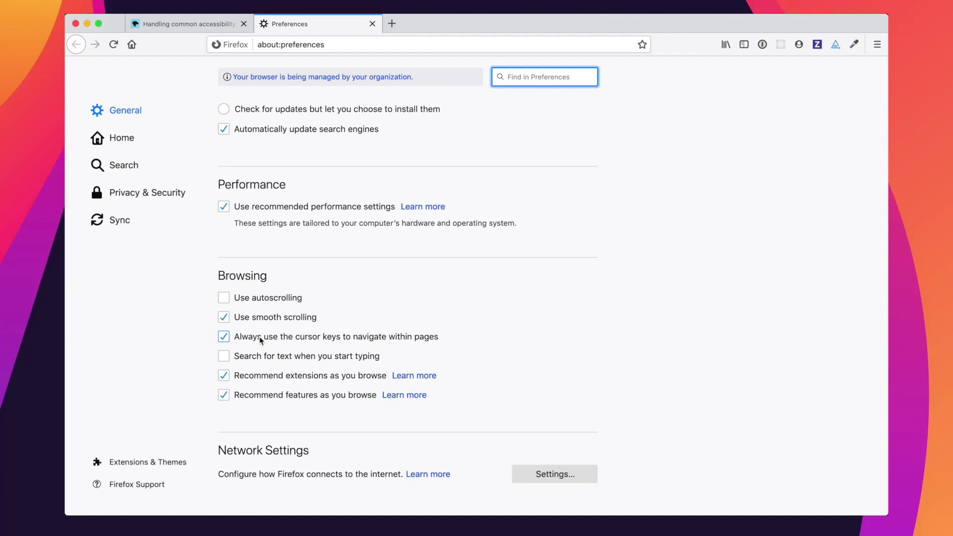
click(225, 336)
Close the Firefox preferences tab and launch System Preferences from the Dock.
key(super+w)
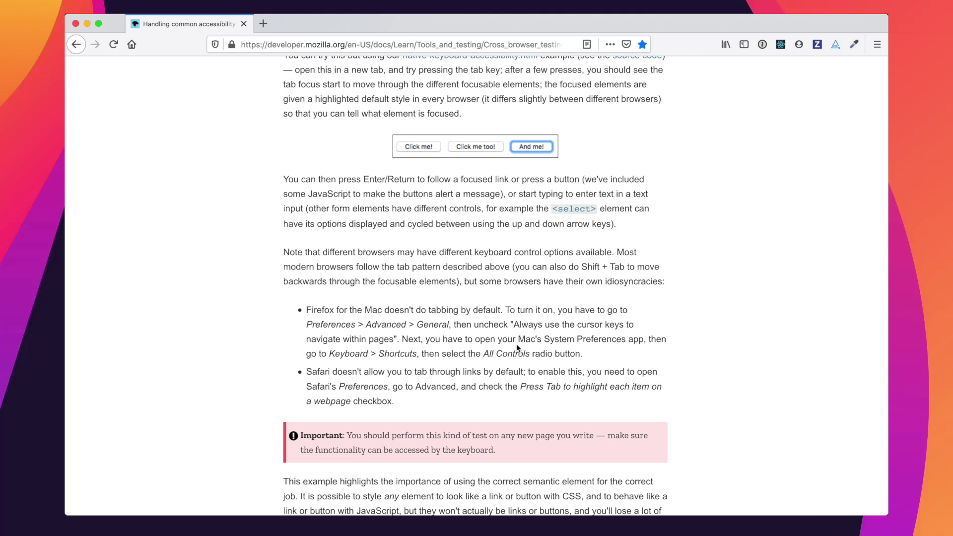
scroll(516, 348, down, 2)
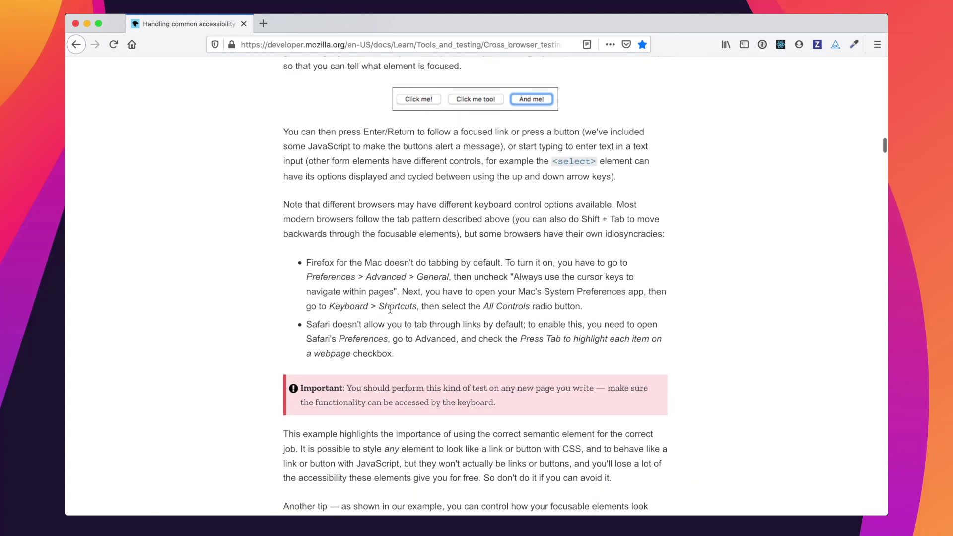
mouse_move(452, 499)
click(397, 498)
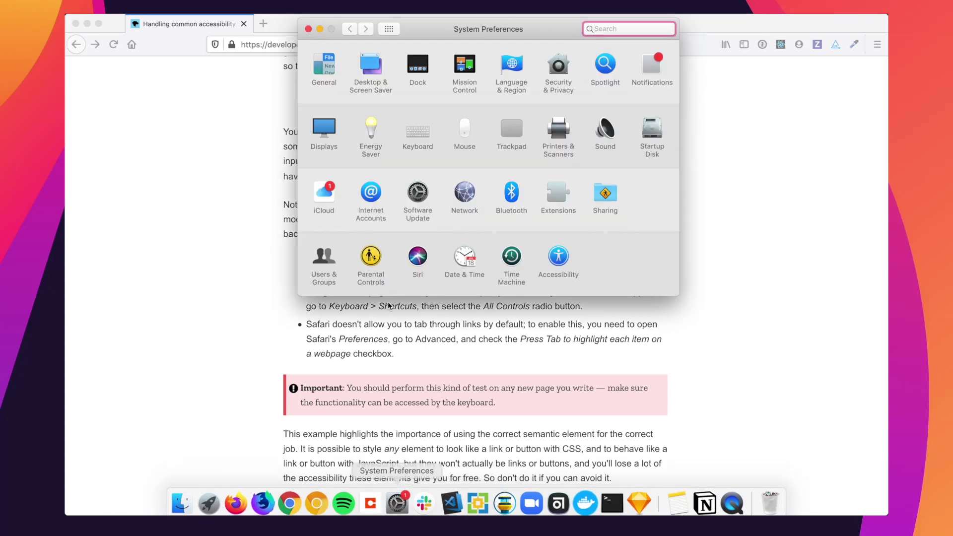
View the Keyboard Shortcuts settings for Full Keyboard Access, then select the article's Safari paragraph.
click(415, 132)
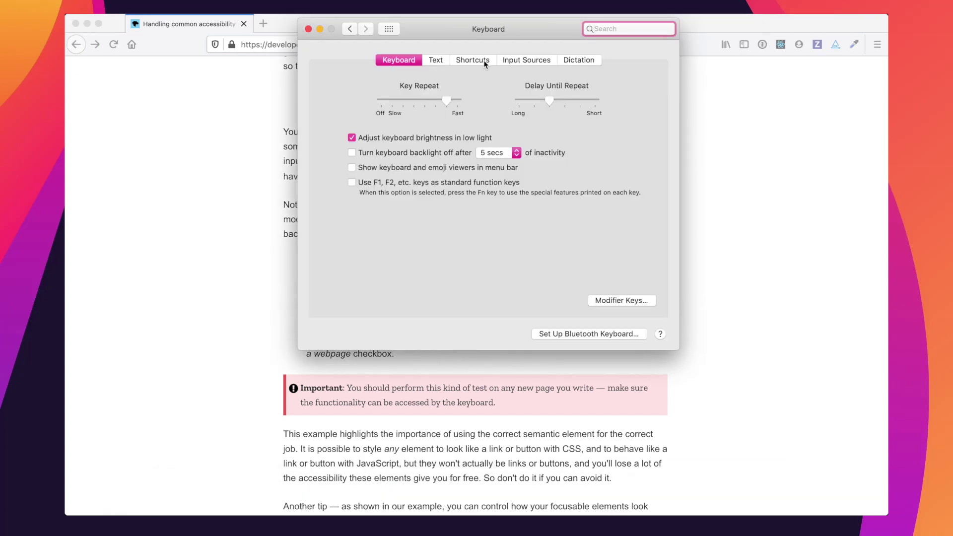
click(480, 61)
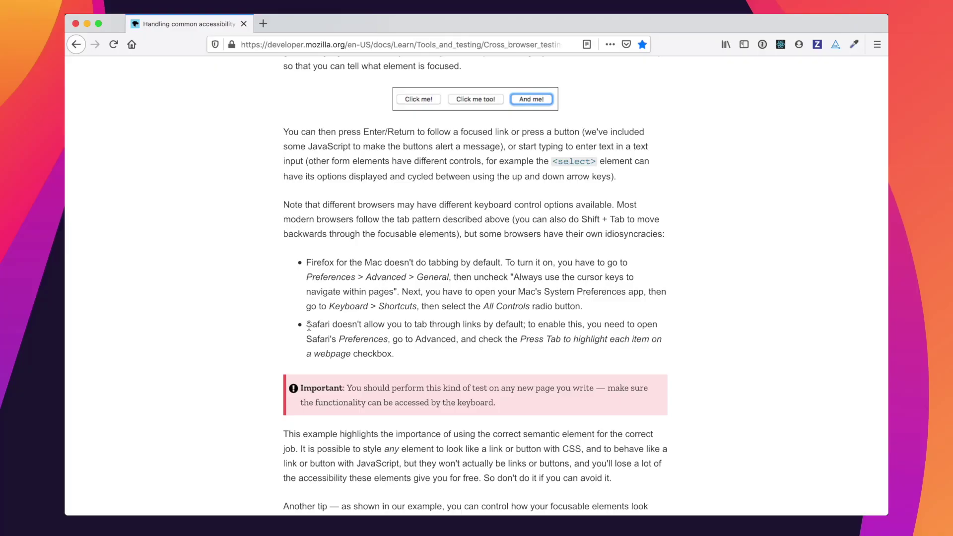
drag(307, 326, 398, 352)
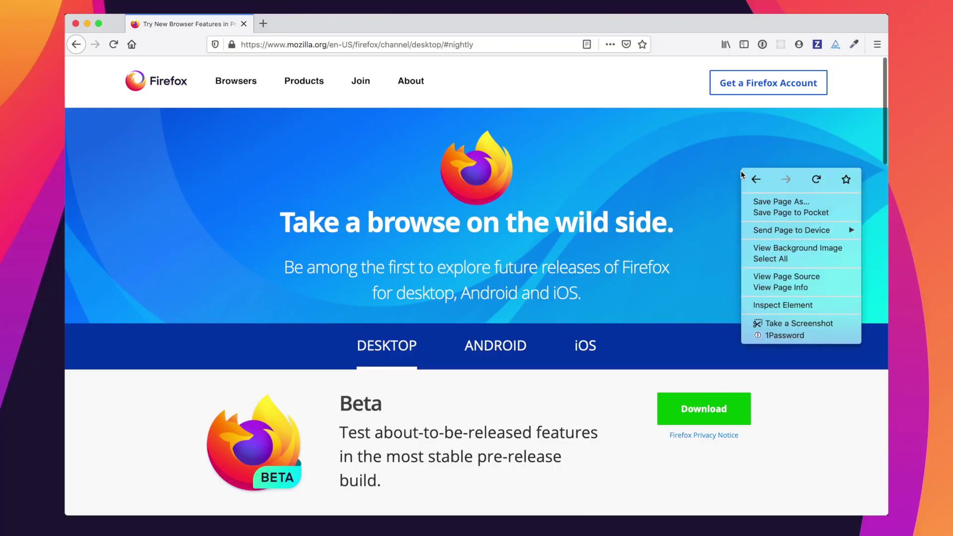
Inspect the main heading of mozilla.org's Firefox channel page in the Inspector.
click(782, 308)
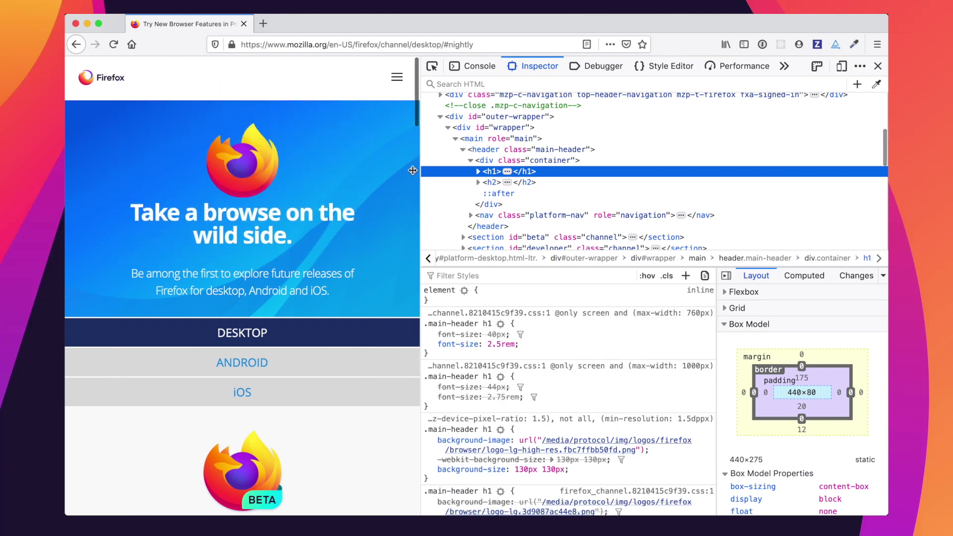
Widen DevTools and tab focus through the menu button, Firefox Account, Browsers, Join and About rows.
drag(421, 178, 357, 179)
key(Tab)
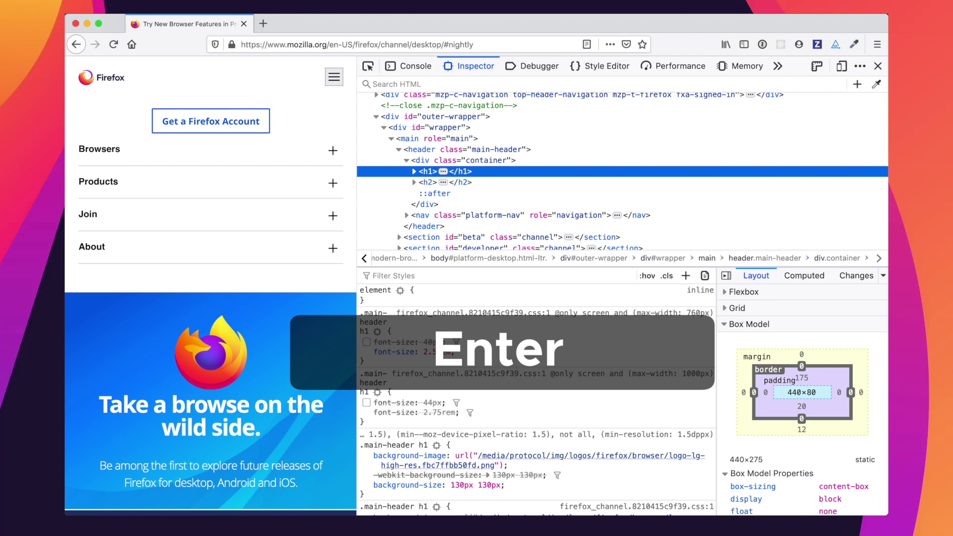
key(Tab)
key(Tab)
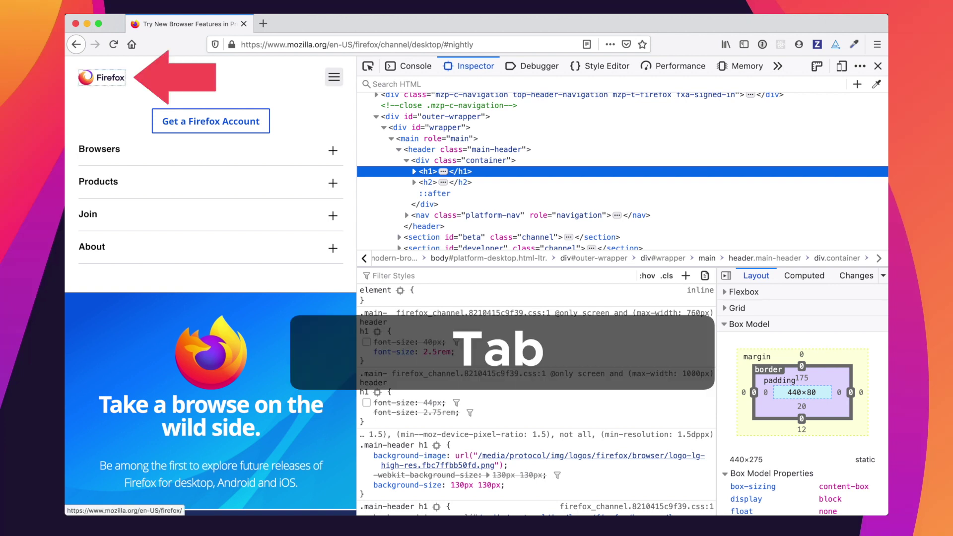
key(Tab)
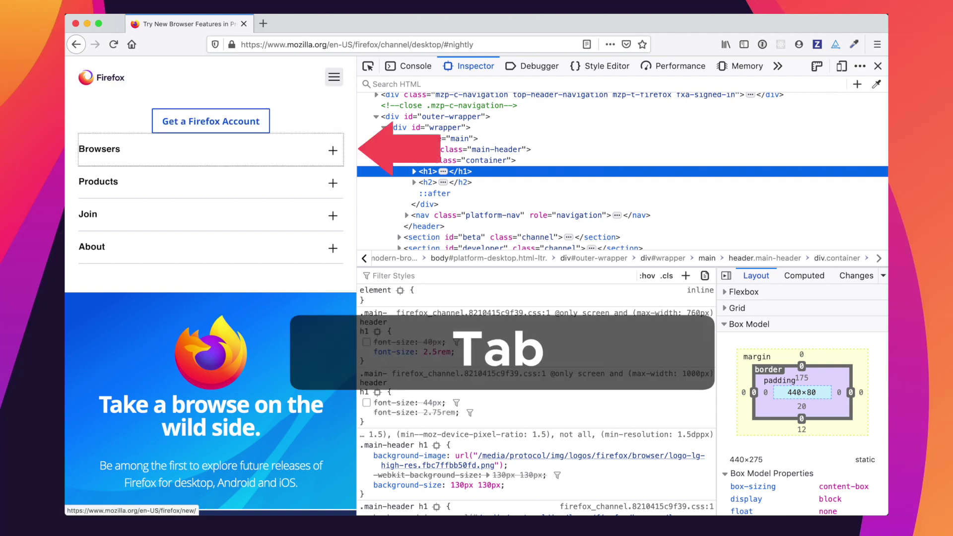
key(Tab)
key(Tab)
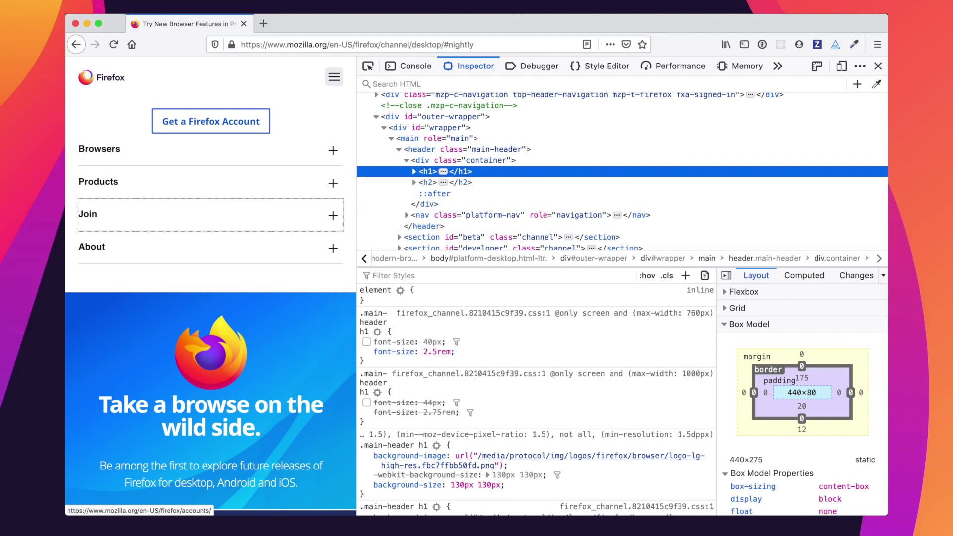
key(Tab)
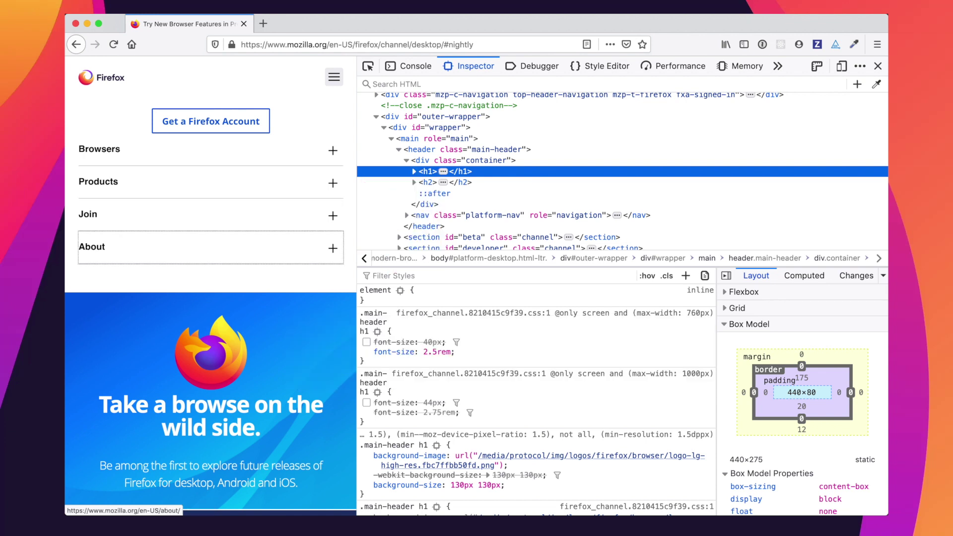
Expand About, move focus through the Firefox Blog and Mozilla links, then close the menu.
key(Return)
key(Tab)
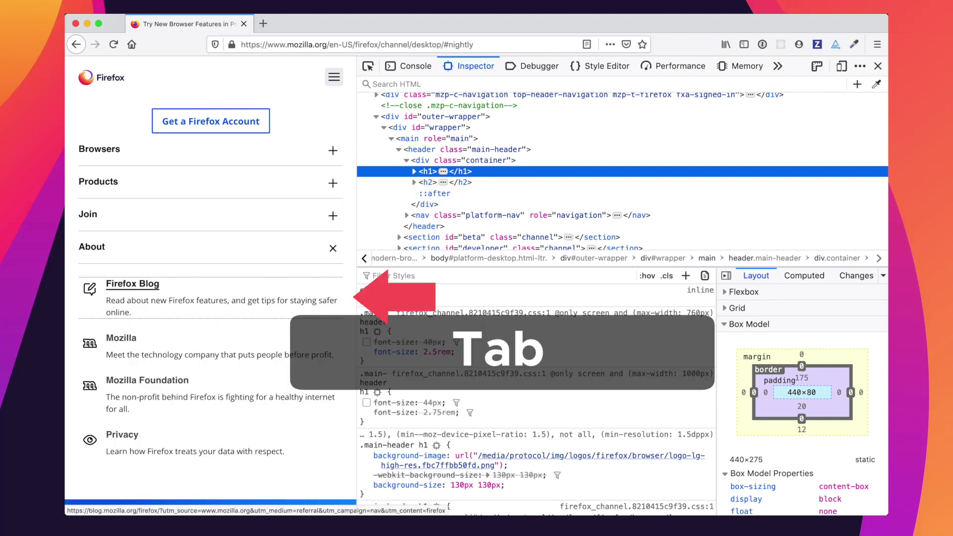
key(Tab)
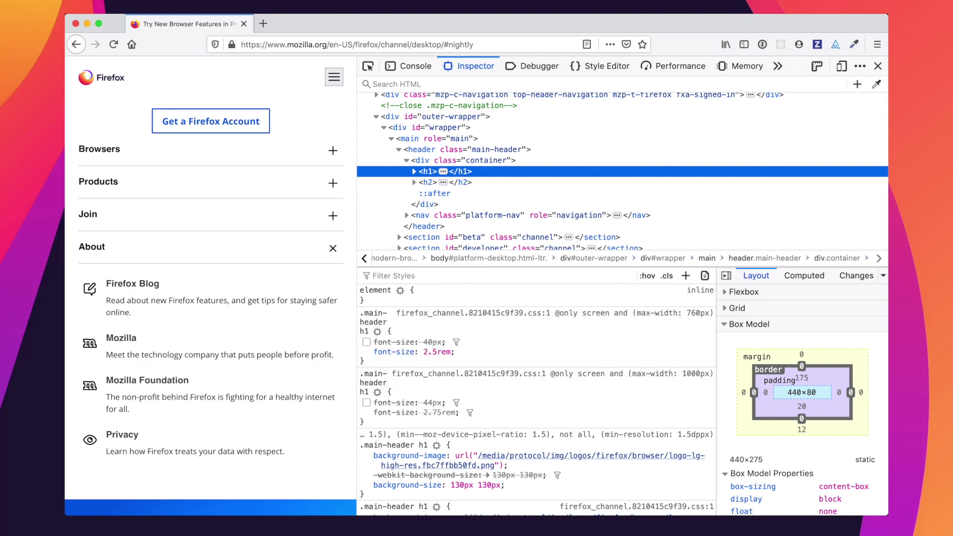
key(Return)
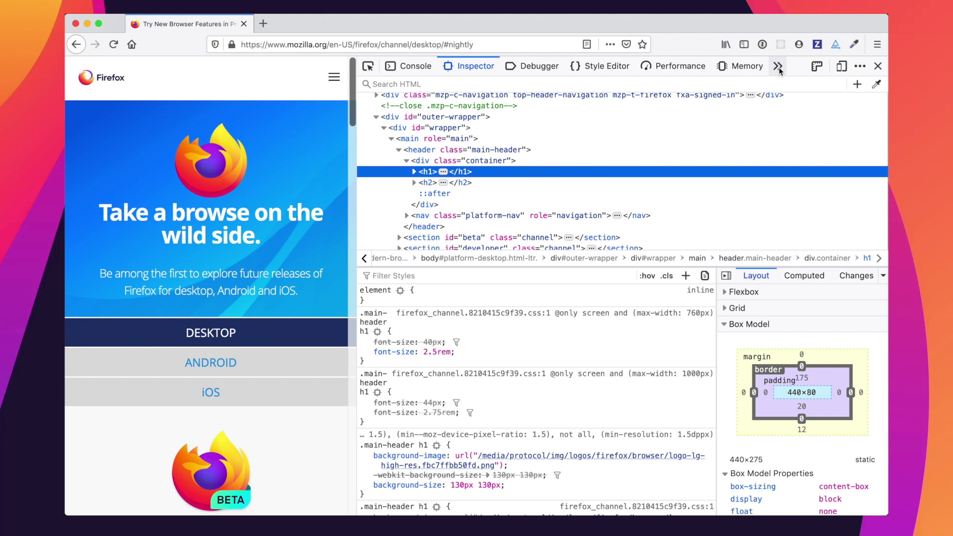
Open the Accessibility panel from the DevTools overflow list and turn on accessibility features.
click(777, 68)
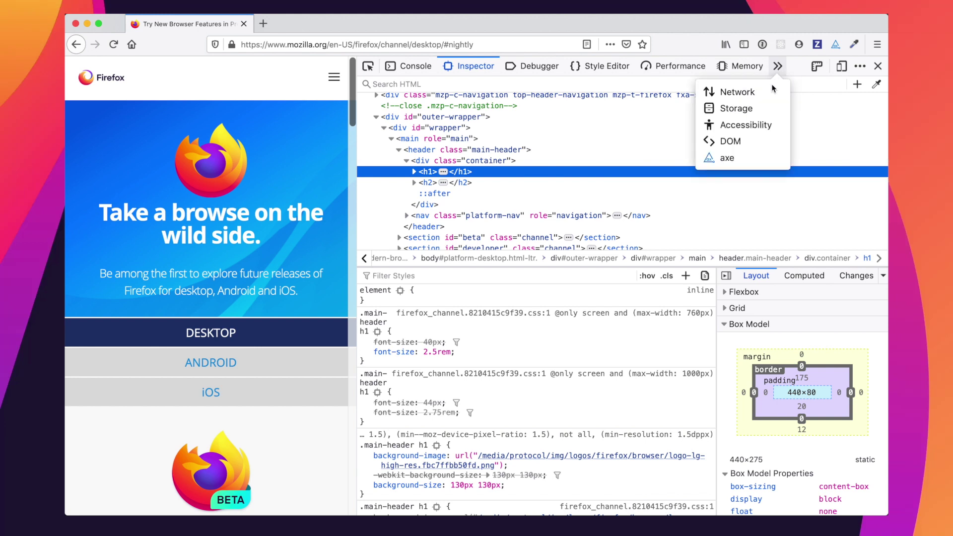
click(762, 126)
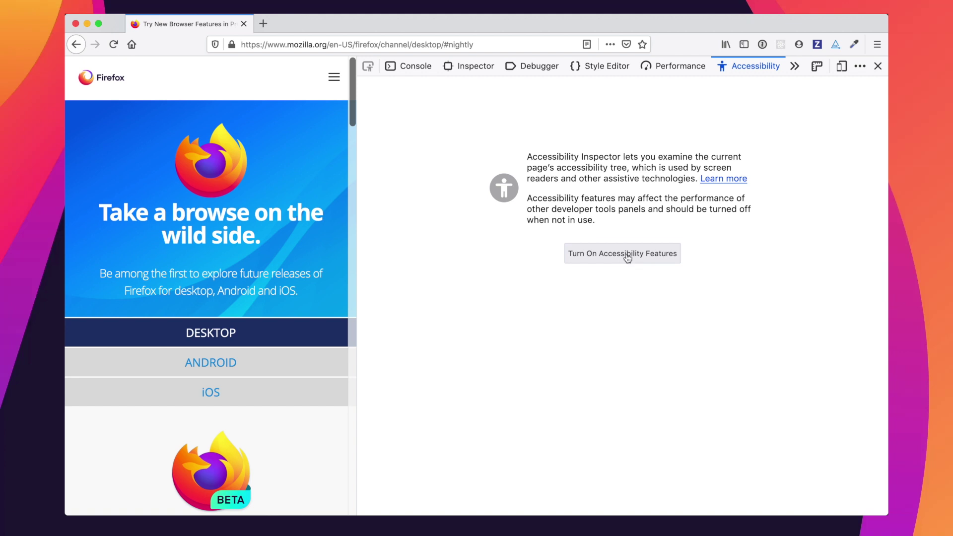
click(627, 255)
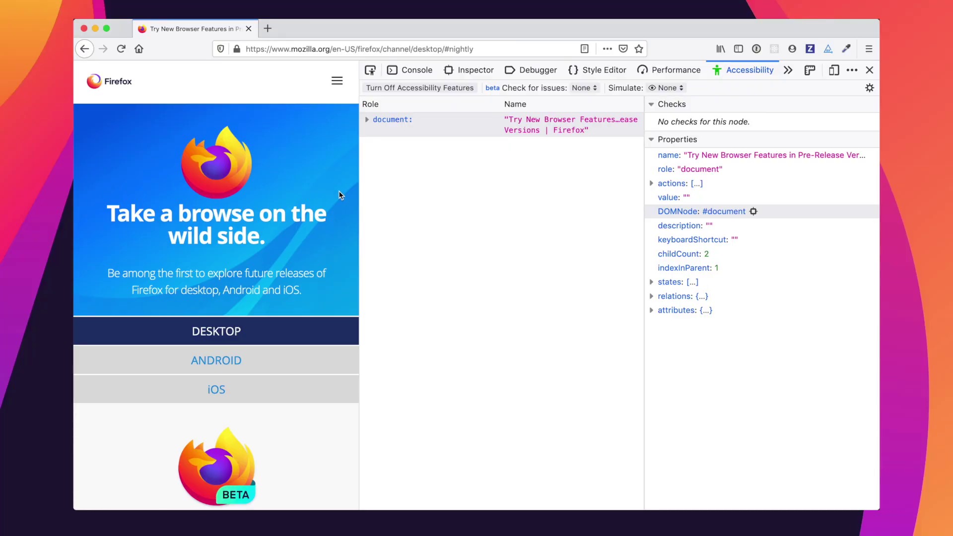
Set the Check for issues dropdown to Keyboard, flagging the YOUR EMAIL HERE entry.
click(587, 90)
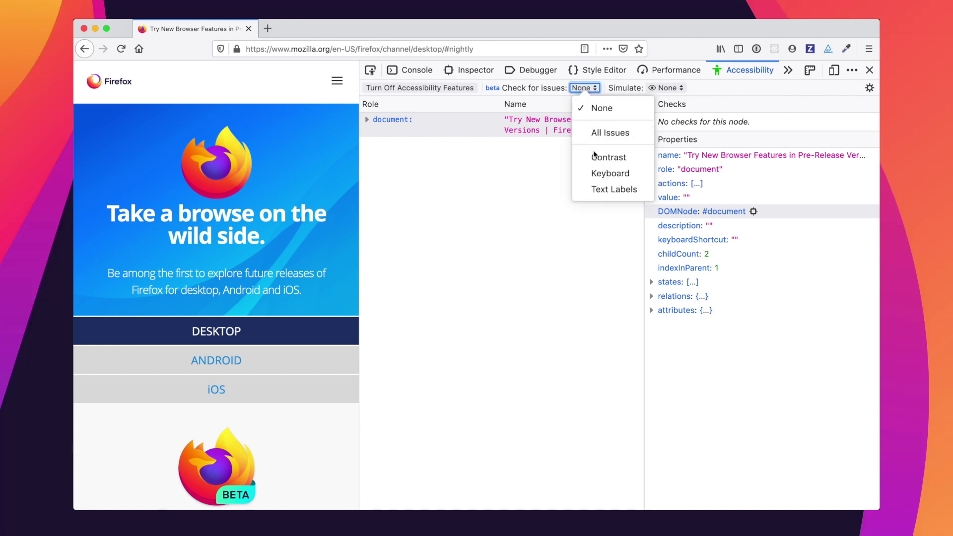
click(599, 177)
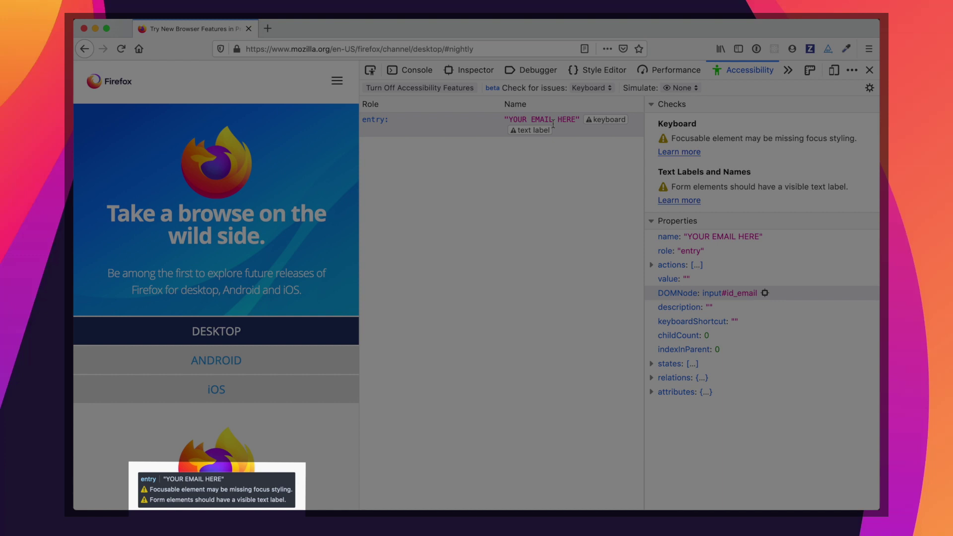
Scroll to the Firefox + You email field and inspect its accessibility properties from the context menu.
scroll(276, 365, down, 10)
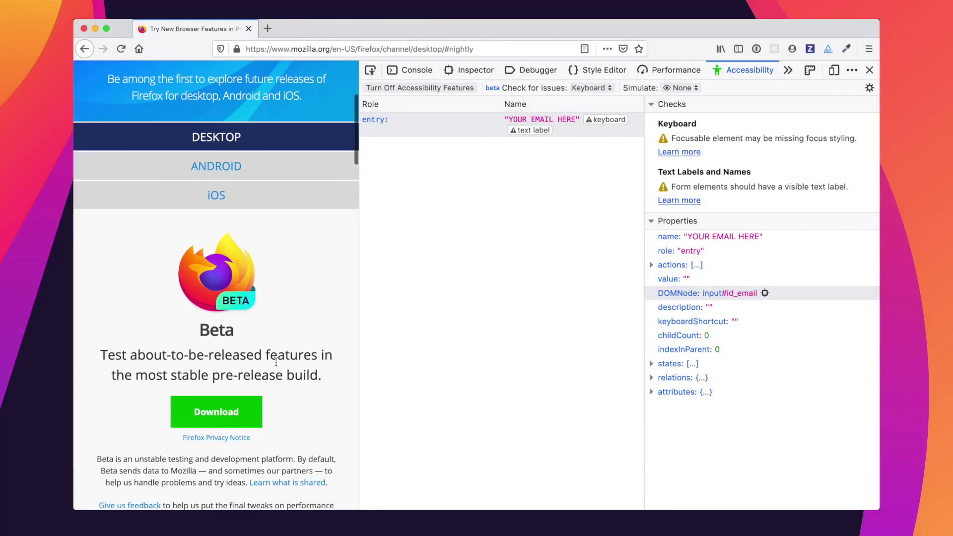
scroll(277, 362, down, 7)
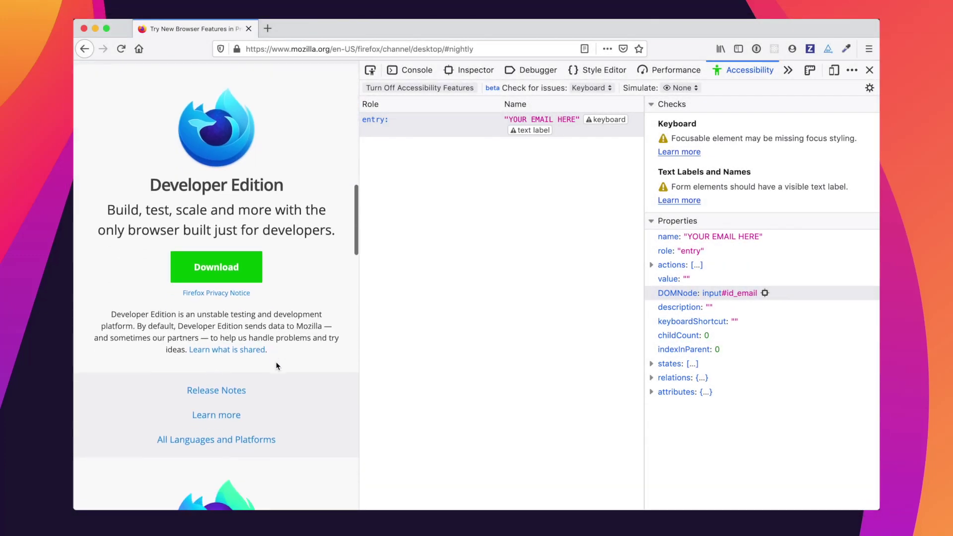
scroll(276, 366, down, 15)
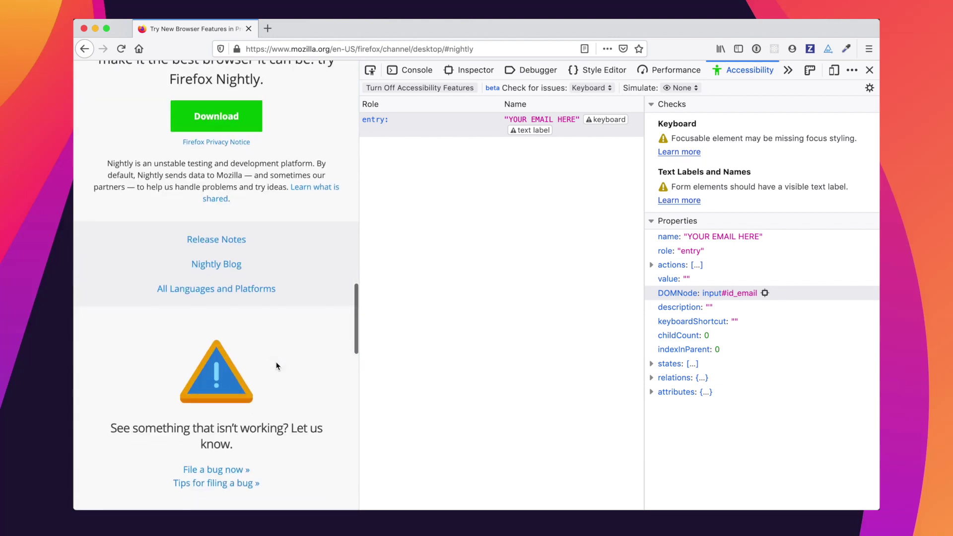
click(276, 362)
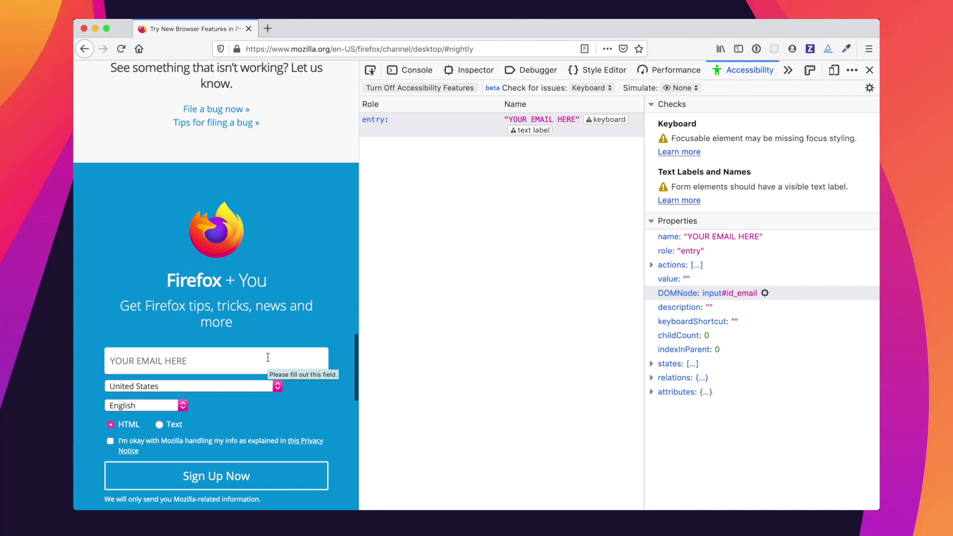
right_click(268, 358)
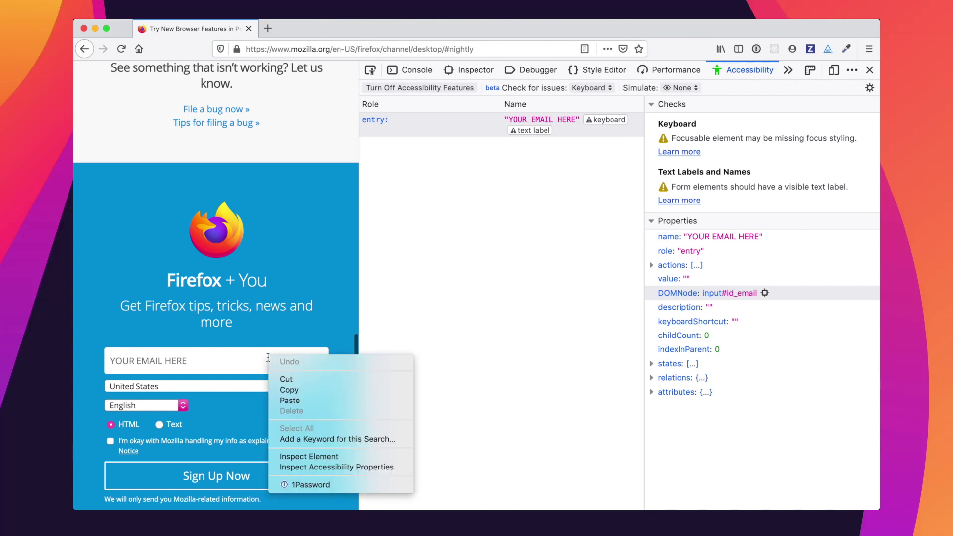
click(310, 468)
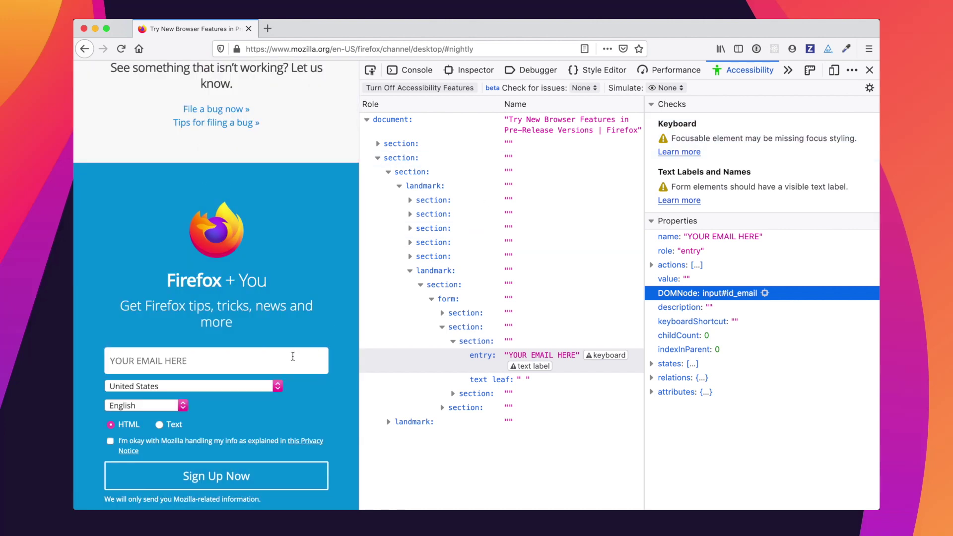
Put focus in the page's email sign-up field.
click(293, 357)
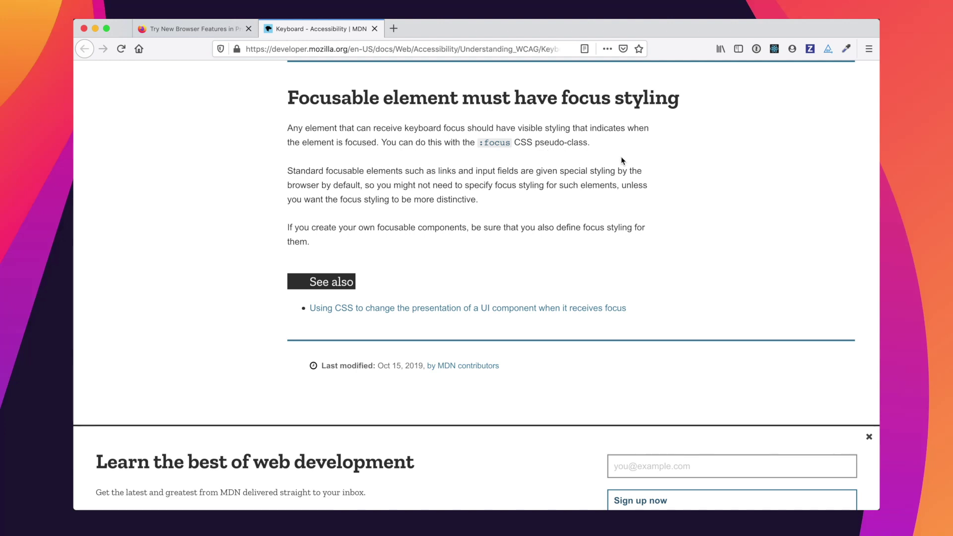
Switch back to the mozilla.org page tab with Ctrl+Shift+Tab.
key(ctrl+shift+Tab)
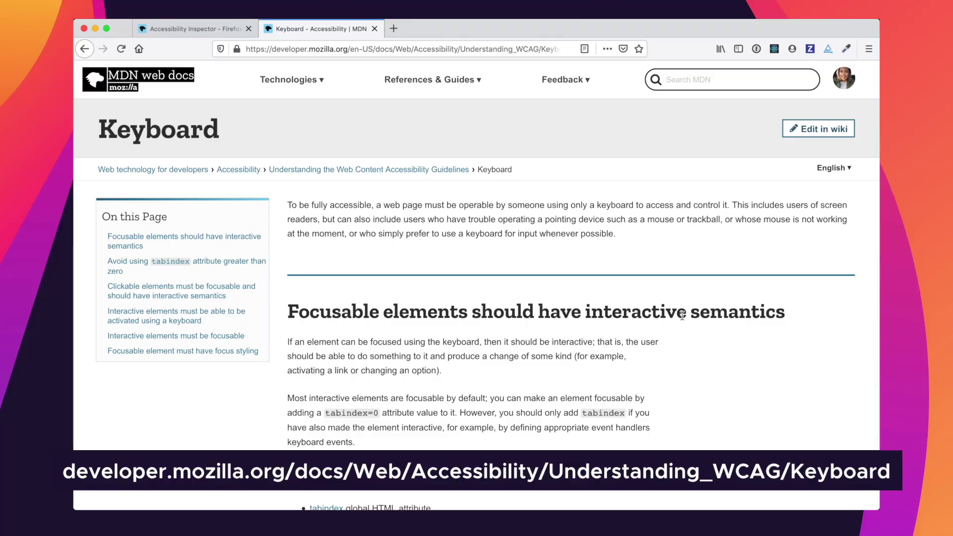
Bring the MDN Accessibility Inspector article to the front in the first tab.
scroll(713, 379, down, 1)
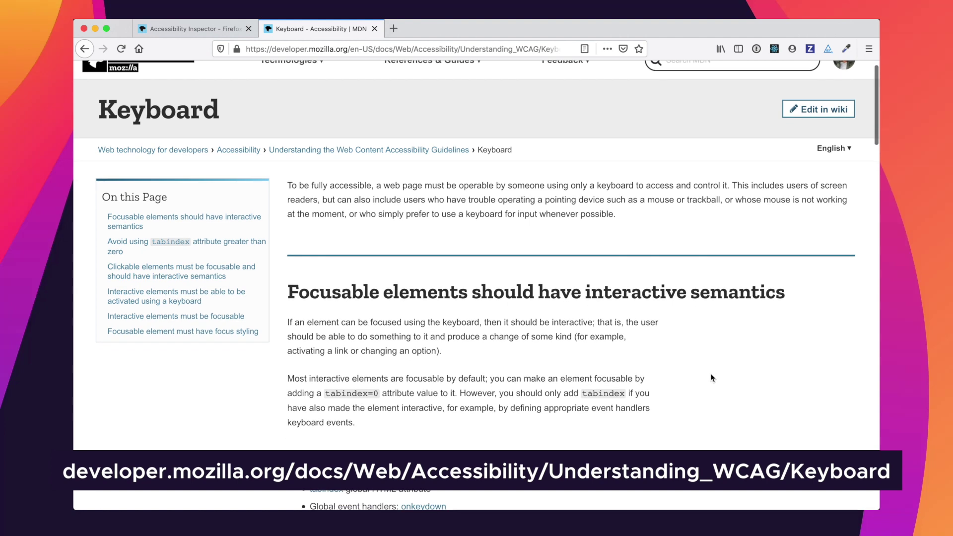
click(216, 29)
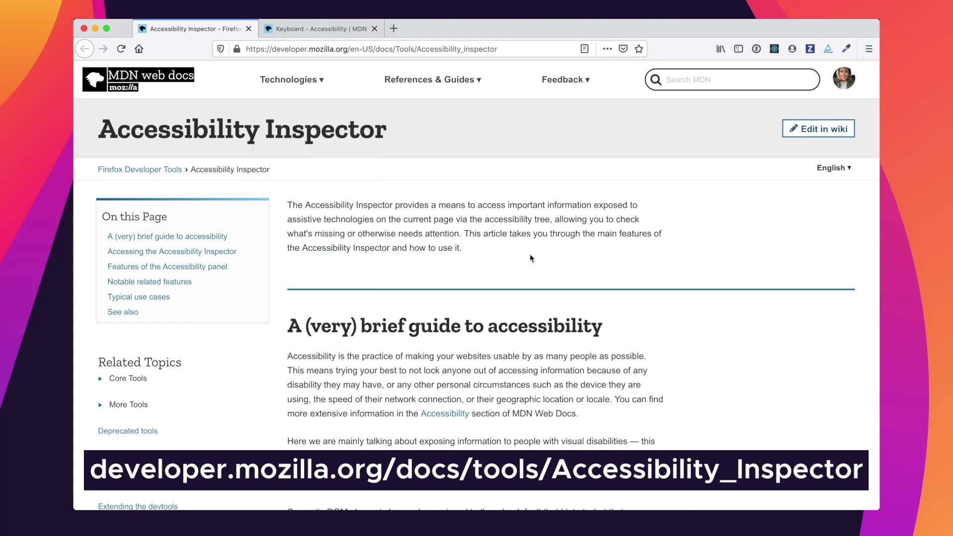